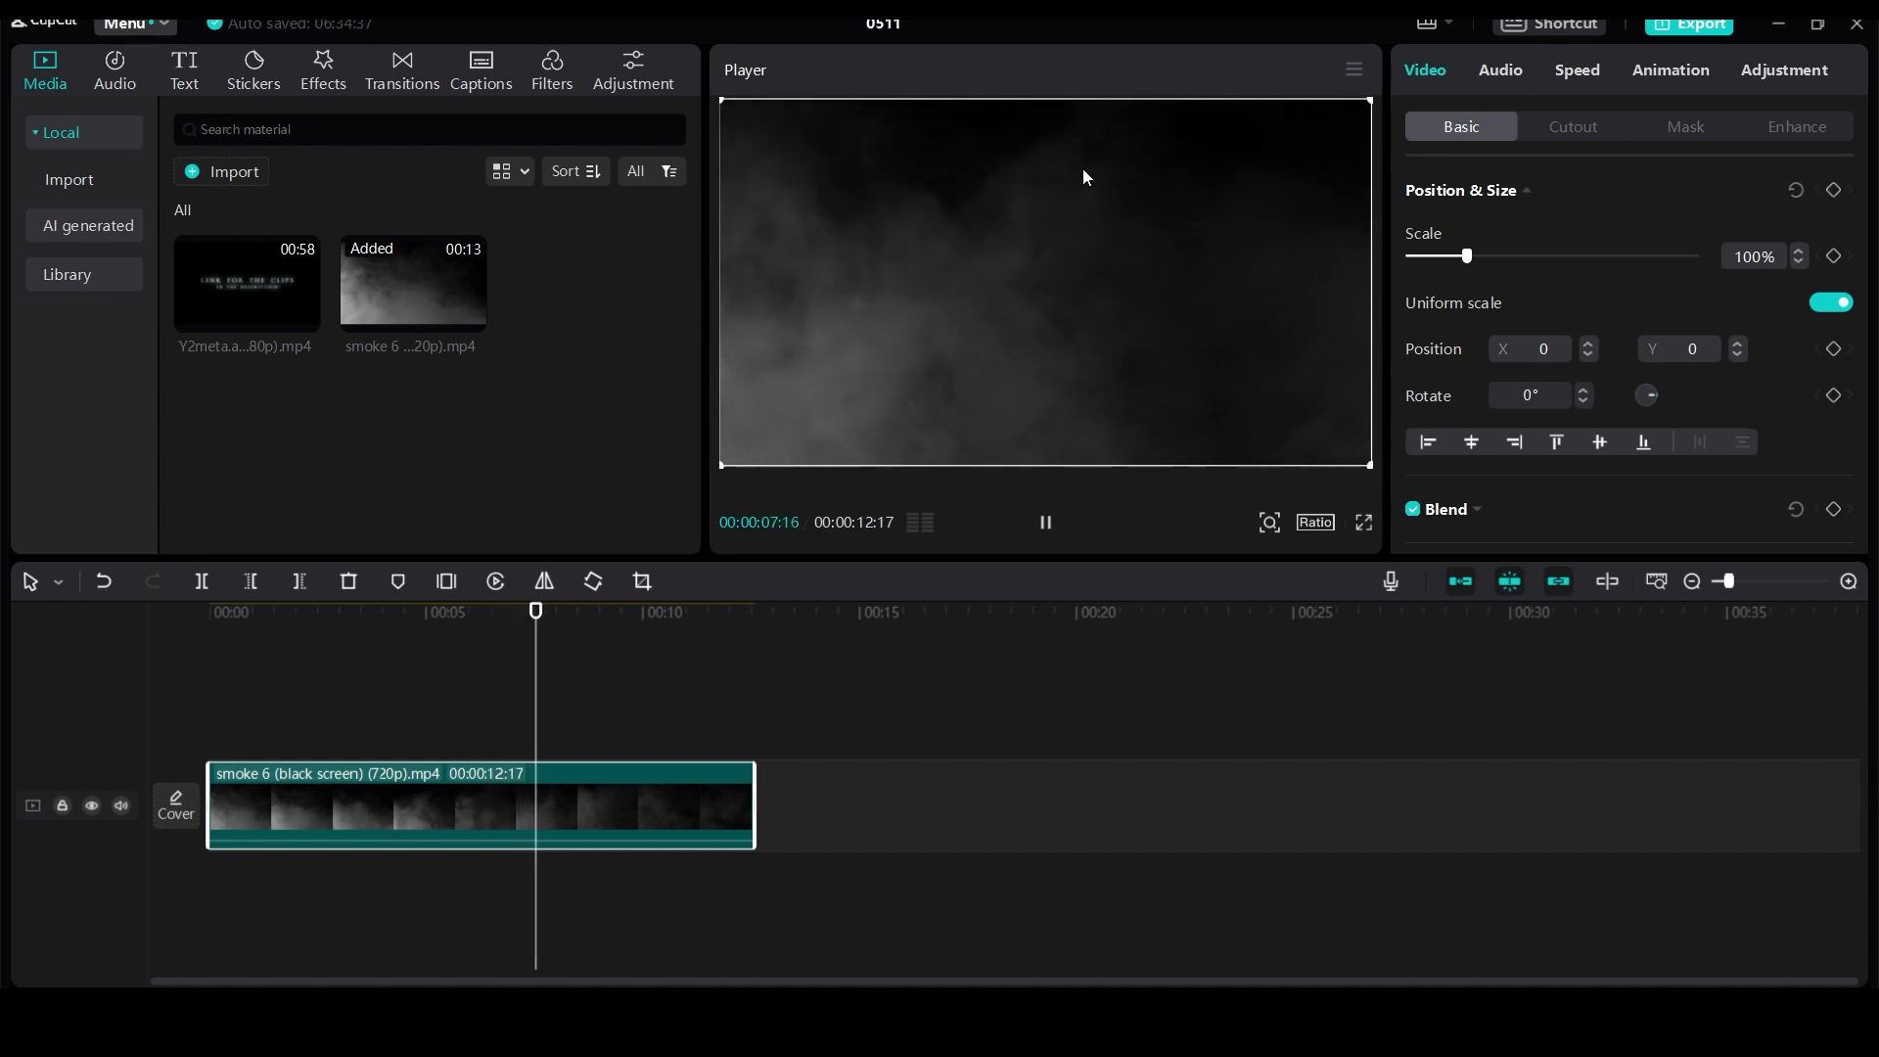
# Step: Pause the smoke preview and expand its Blend section to reveal the blend mode list
pyautogui.press('space')
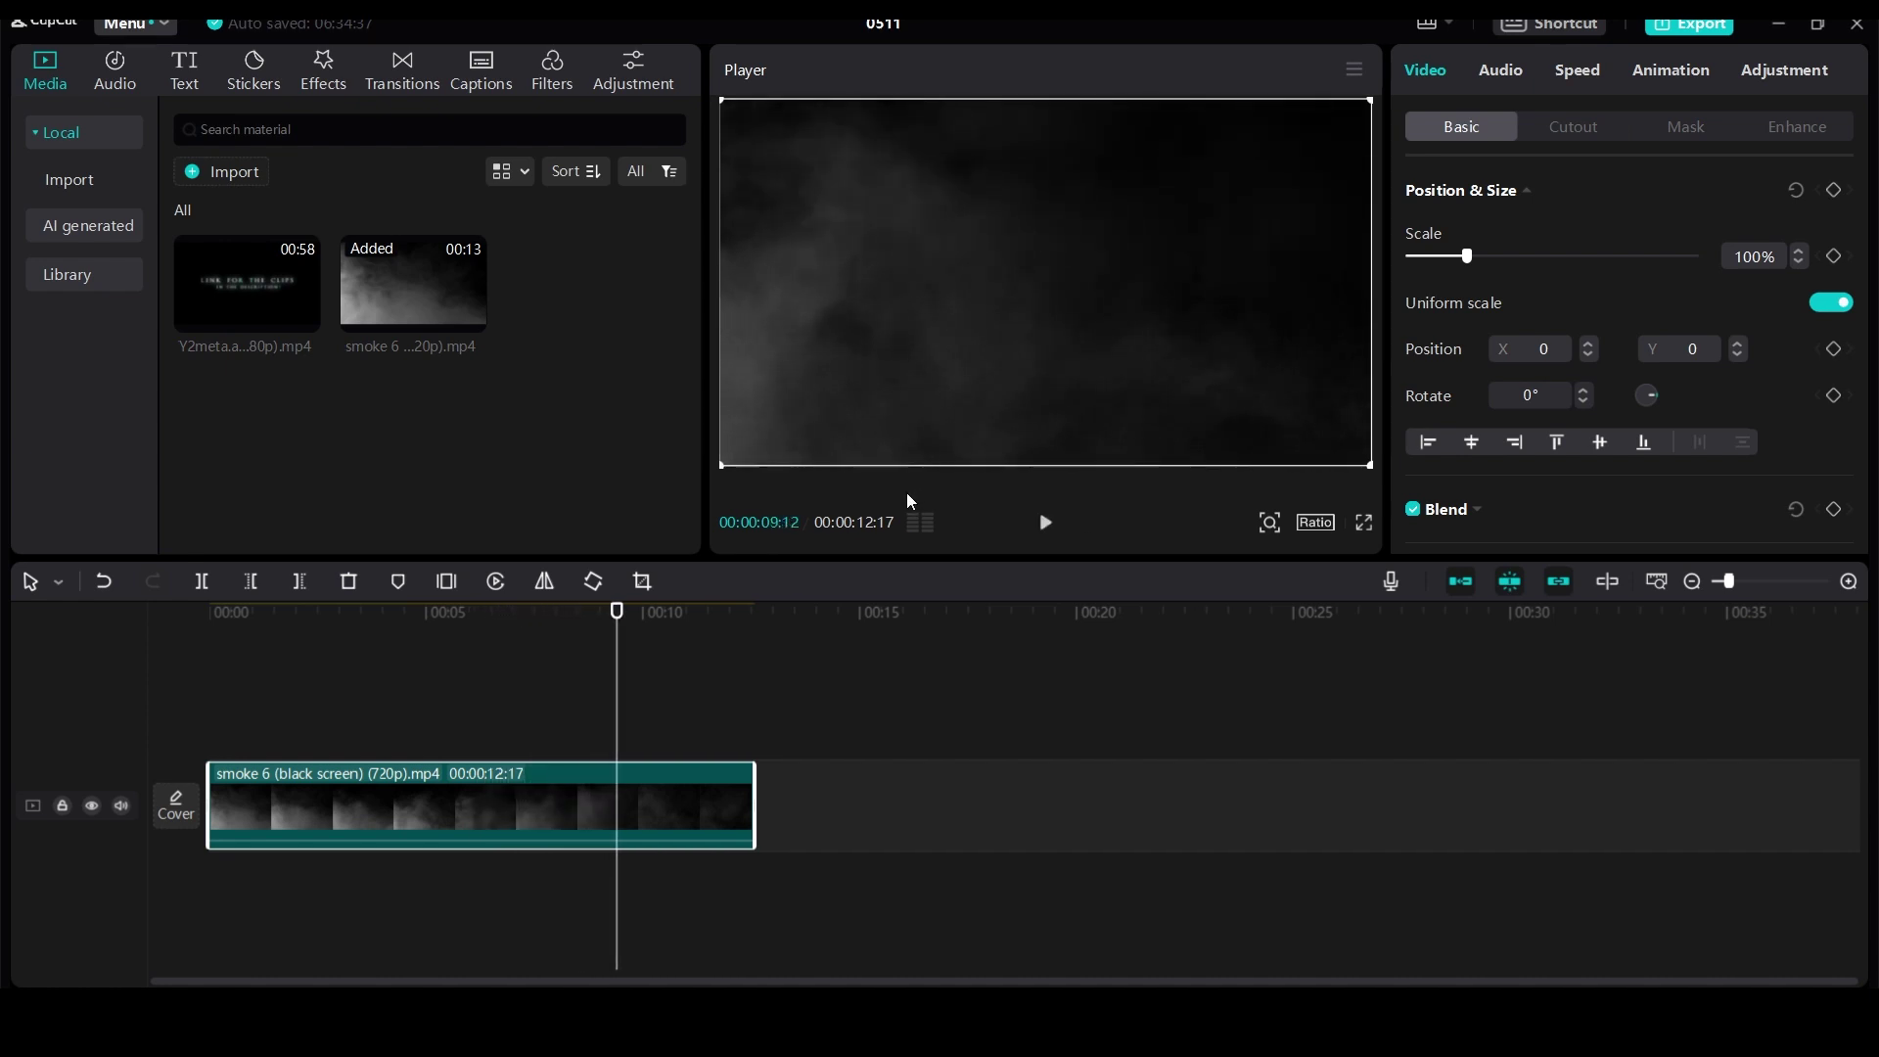
pyautogui.moveTo(471, 804)
pyautogui.scroll(-2, 1643, 396)
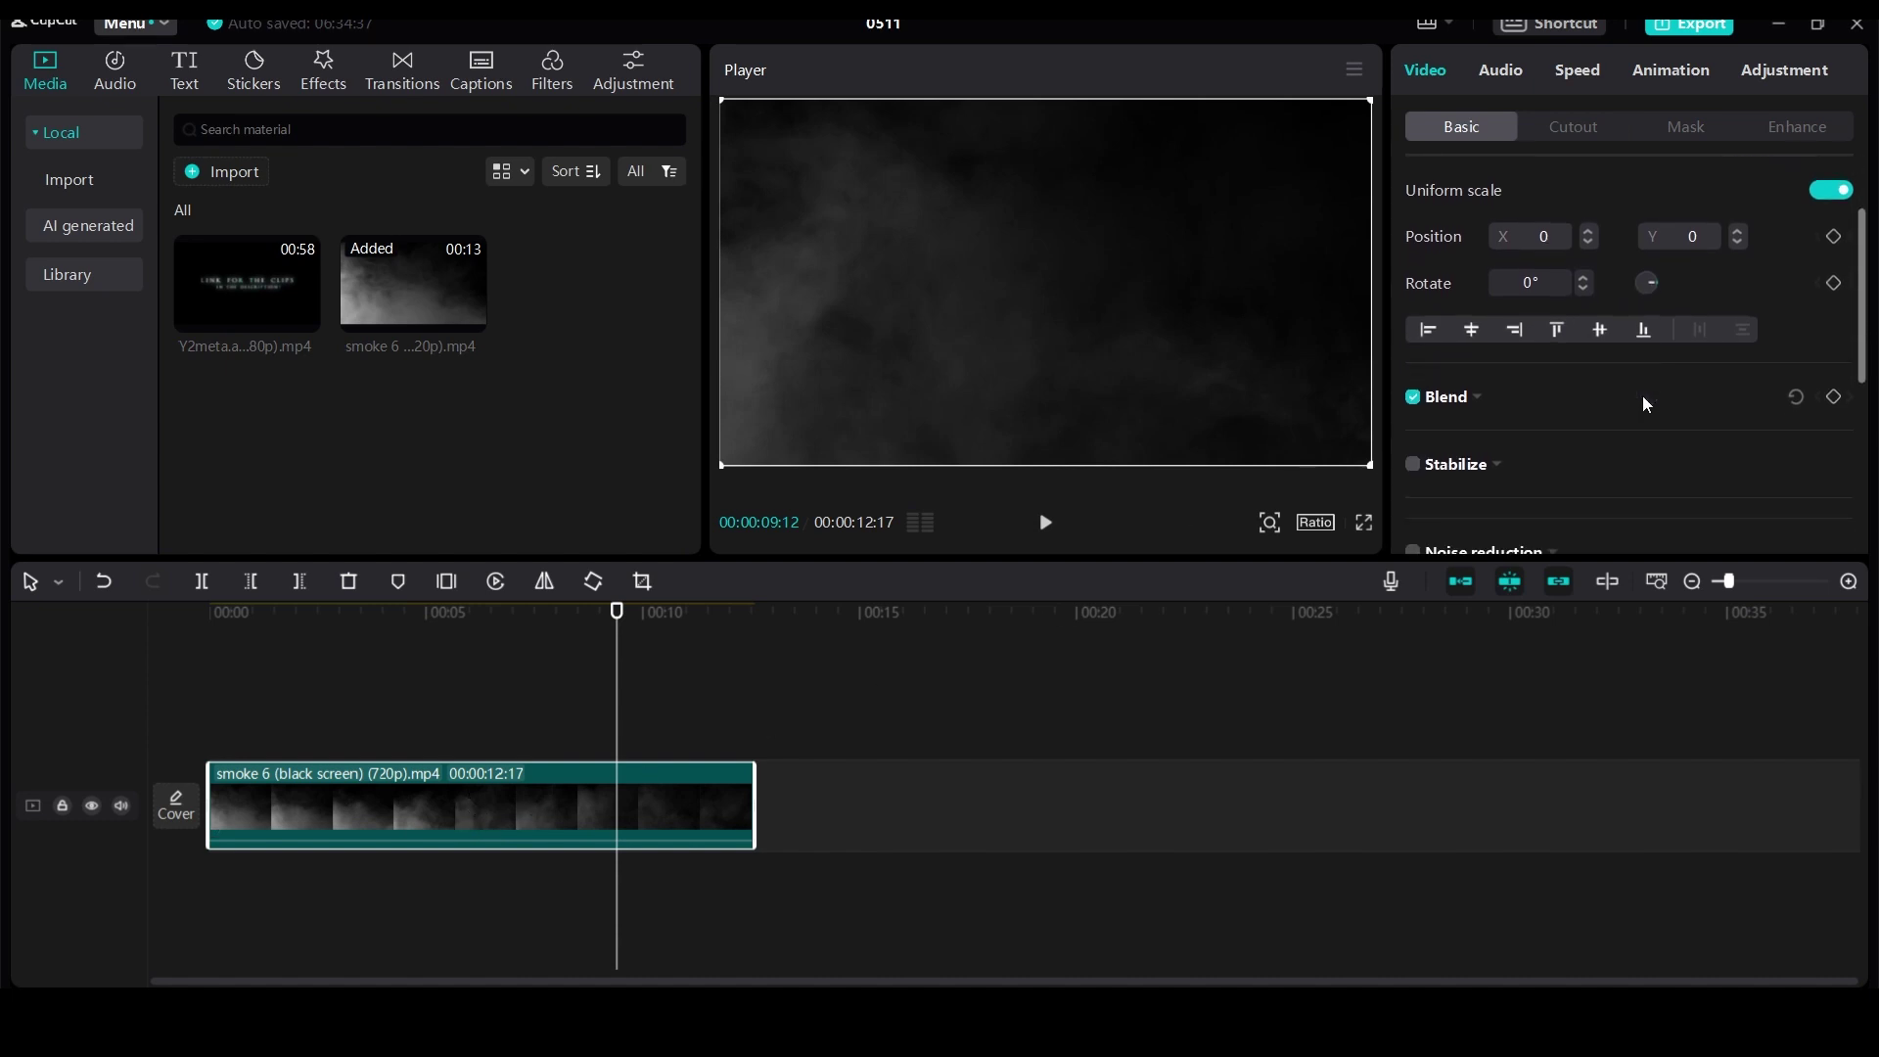
pyautogui.scroll(-2, 1641, 396)
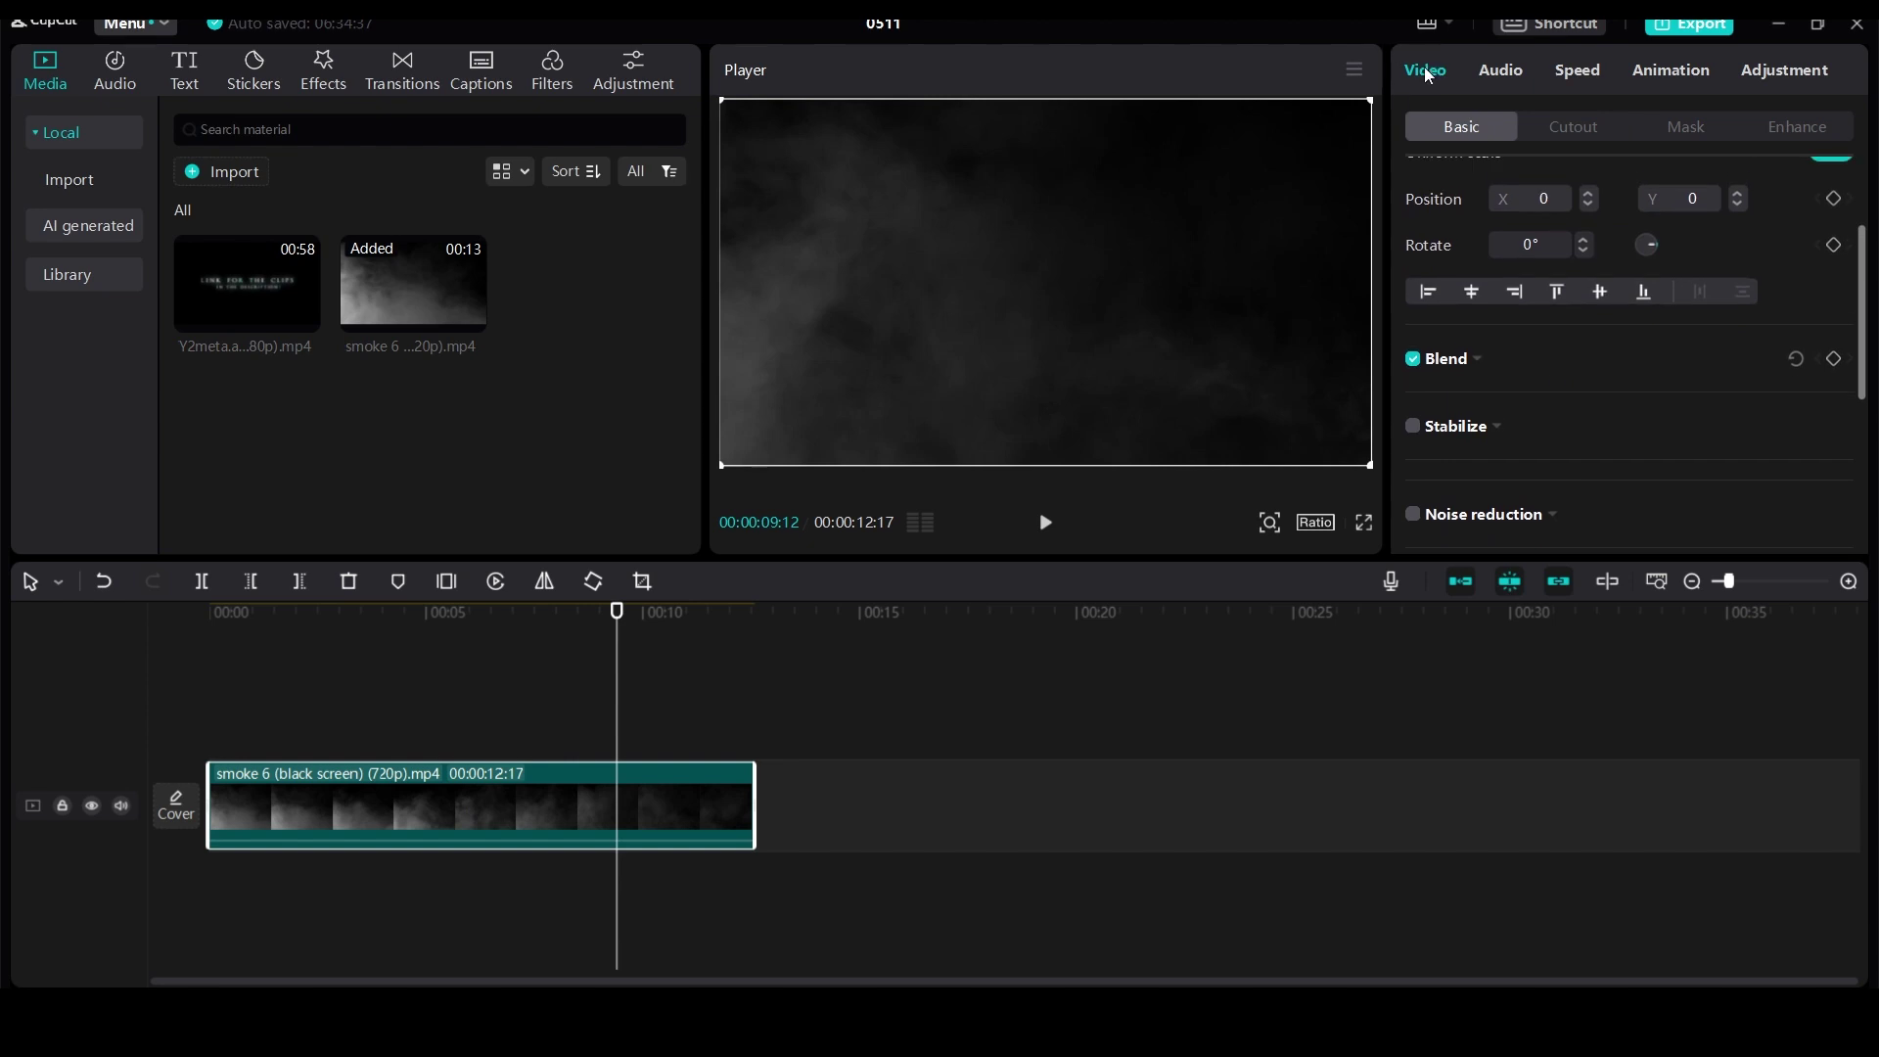
pyautogui.click(1477, 364)
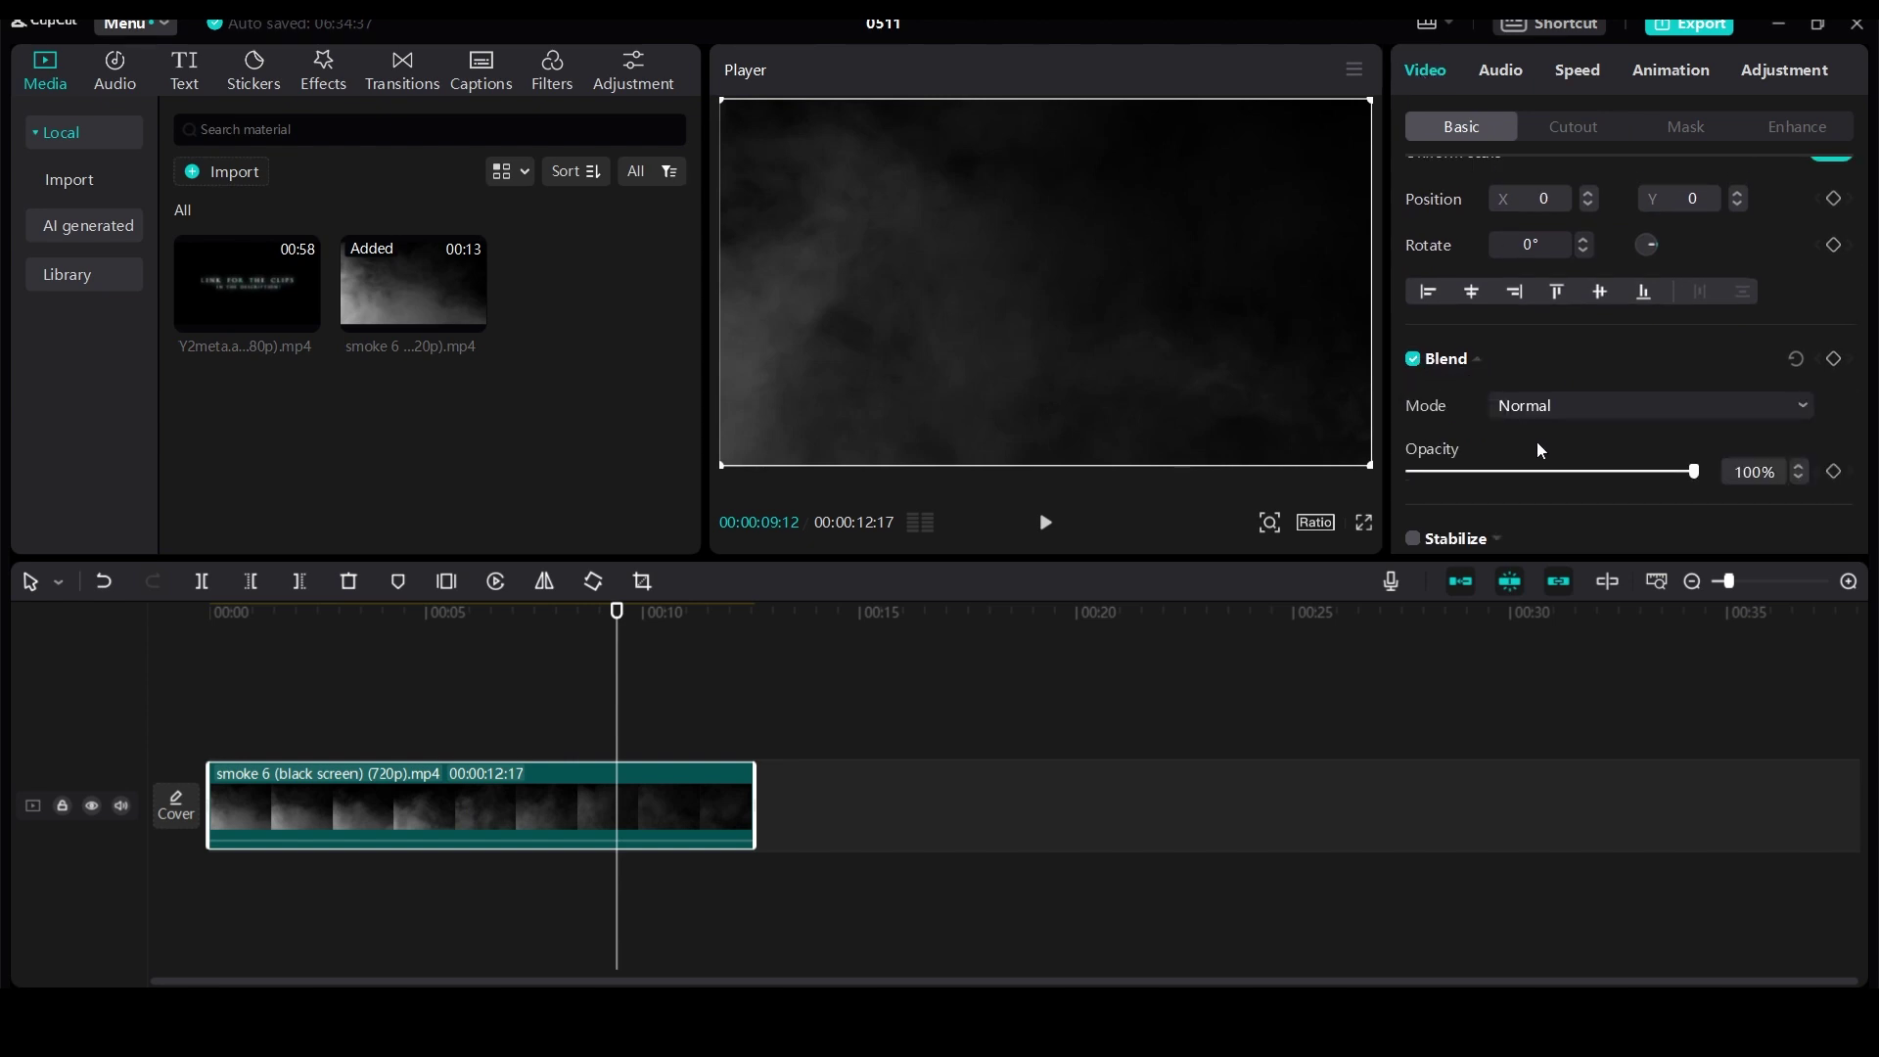
pyautogui.scroll(-2, 1538, 445)
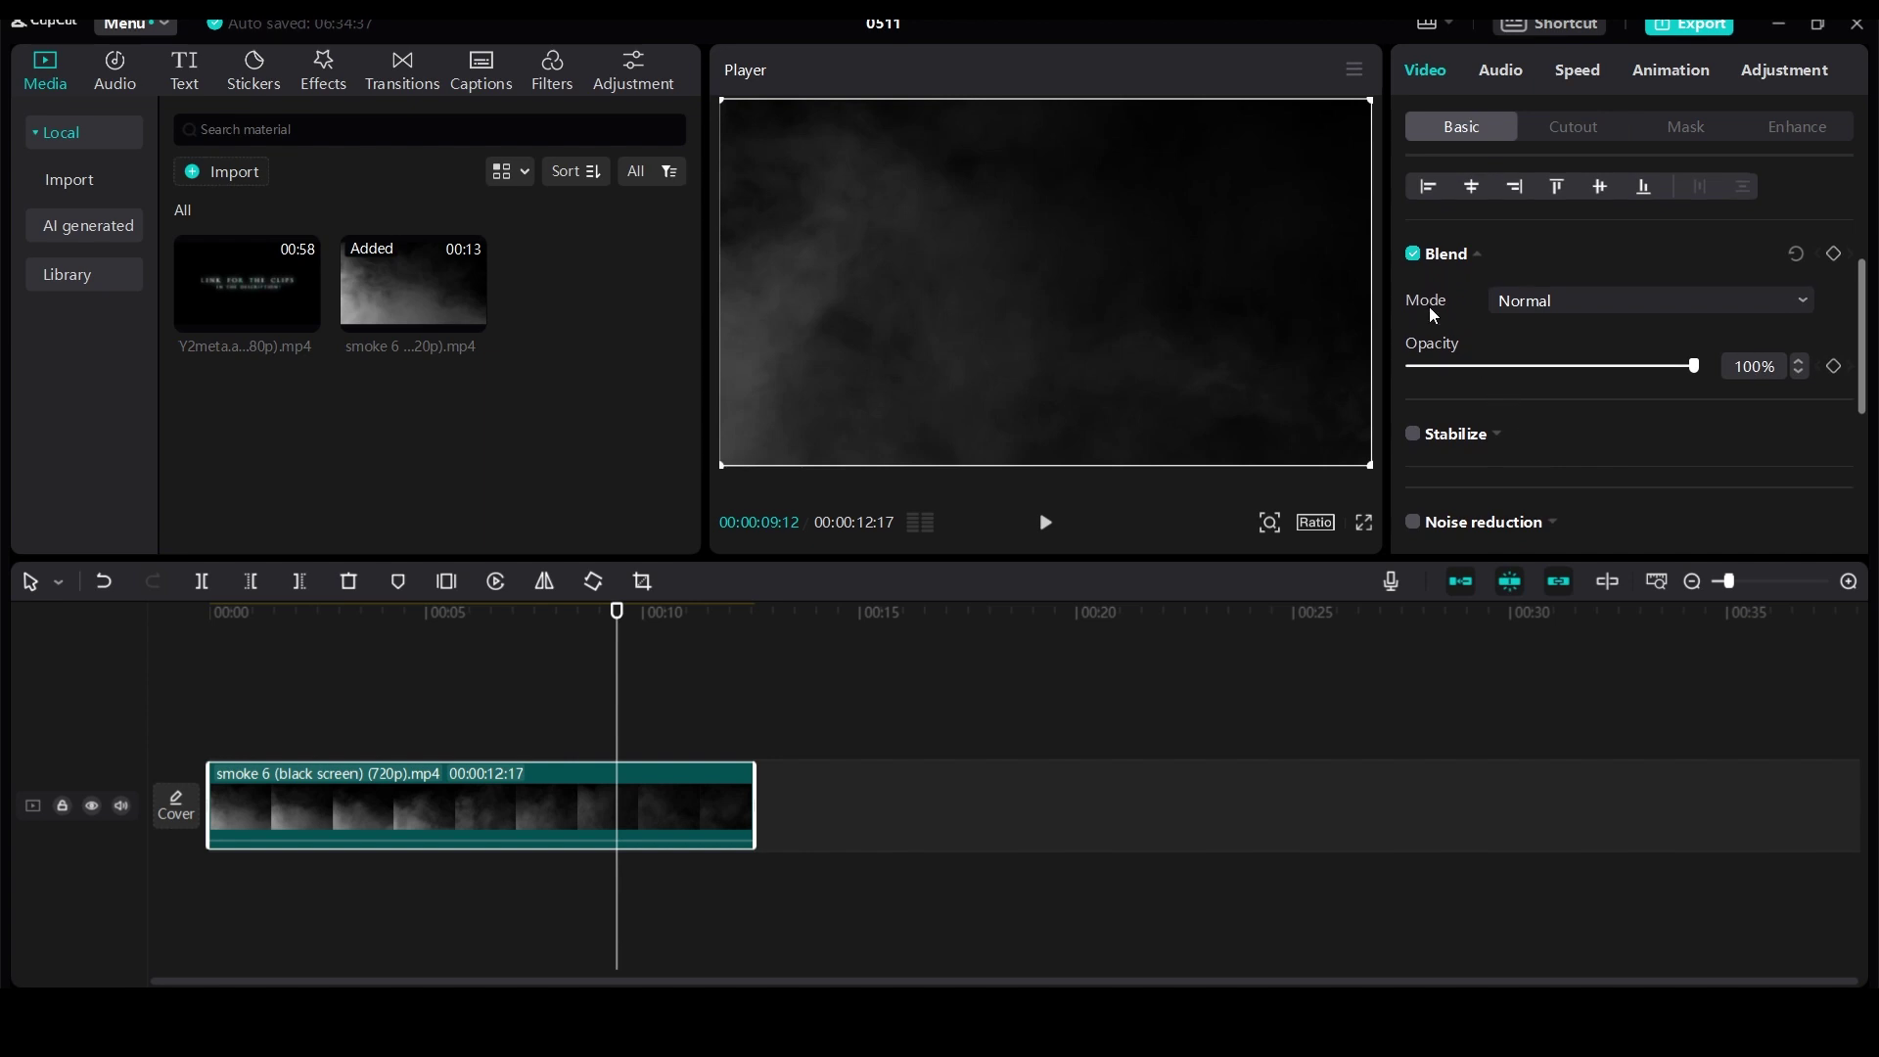
pyautogui.click(1522, 304)
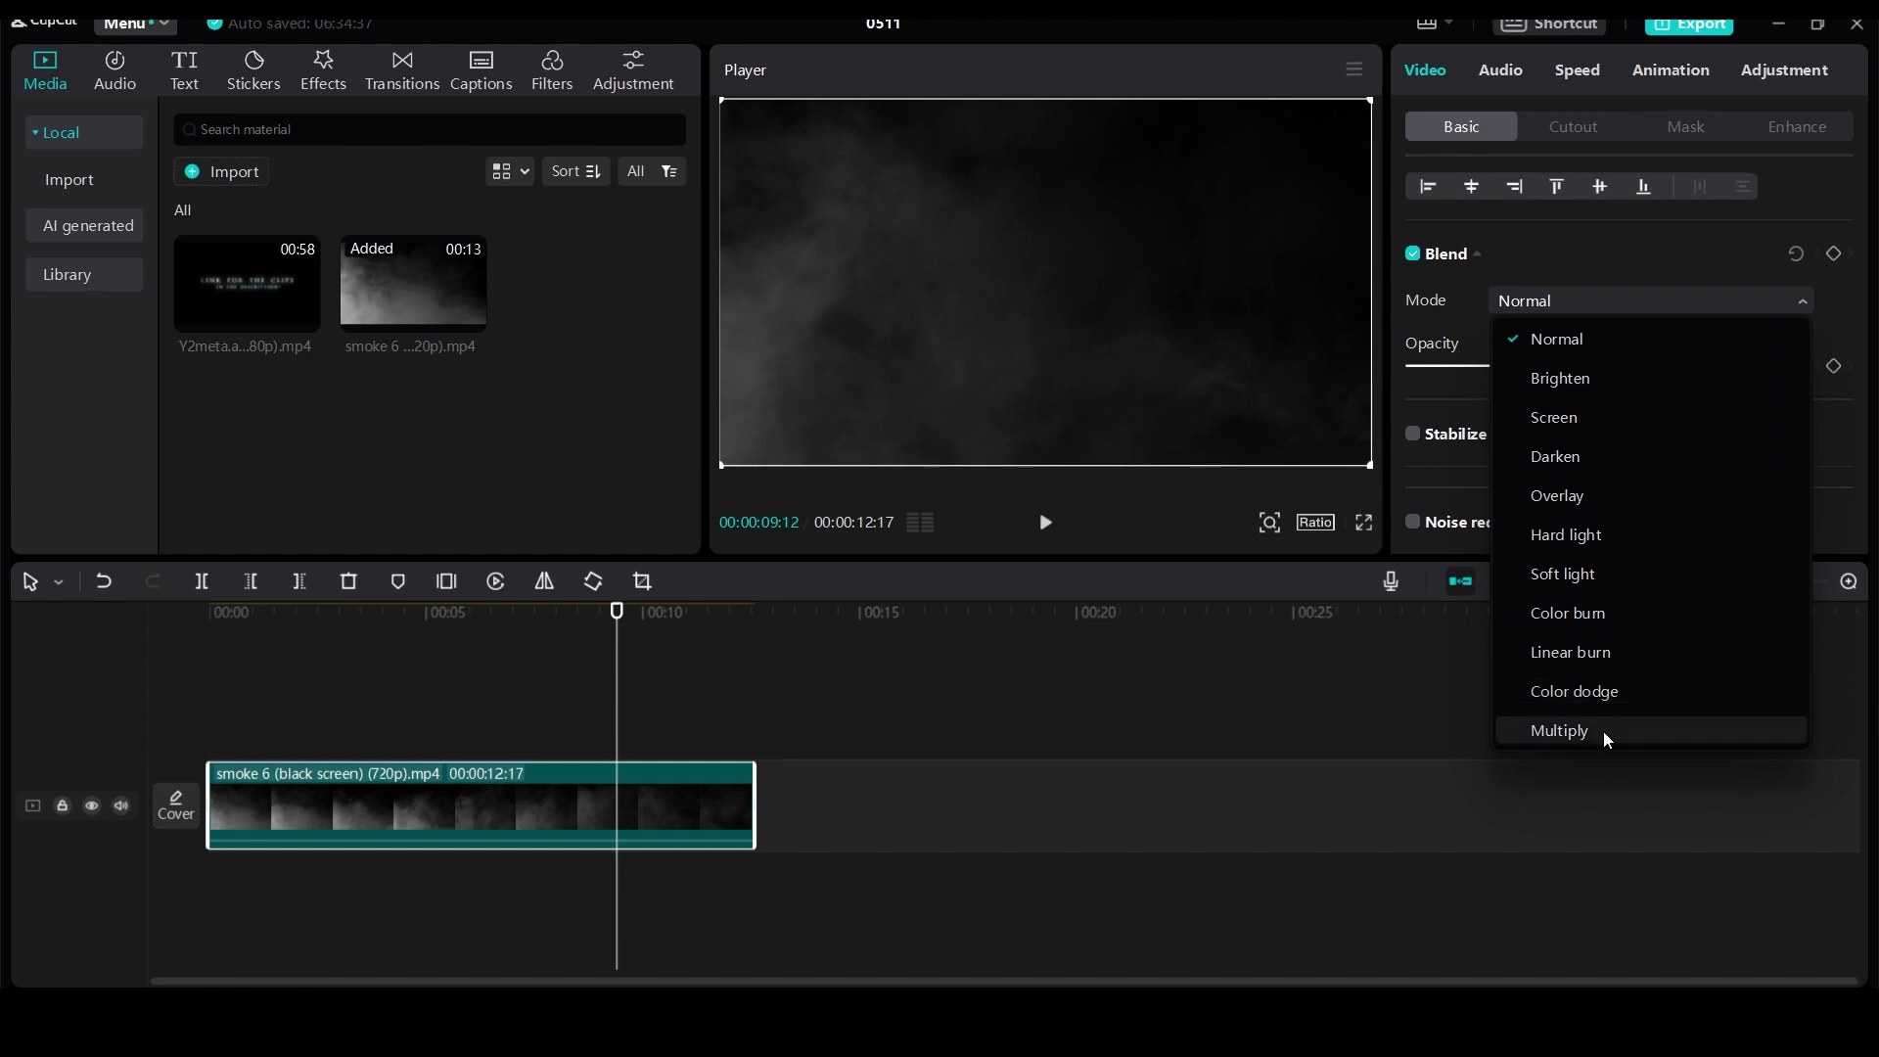
# Step: Pick Screen from the blend mode dropdown, recheck the list, then close it
pyautogui.click(1590, 421)
pyautogui.click(1572, 308)
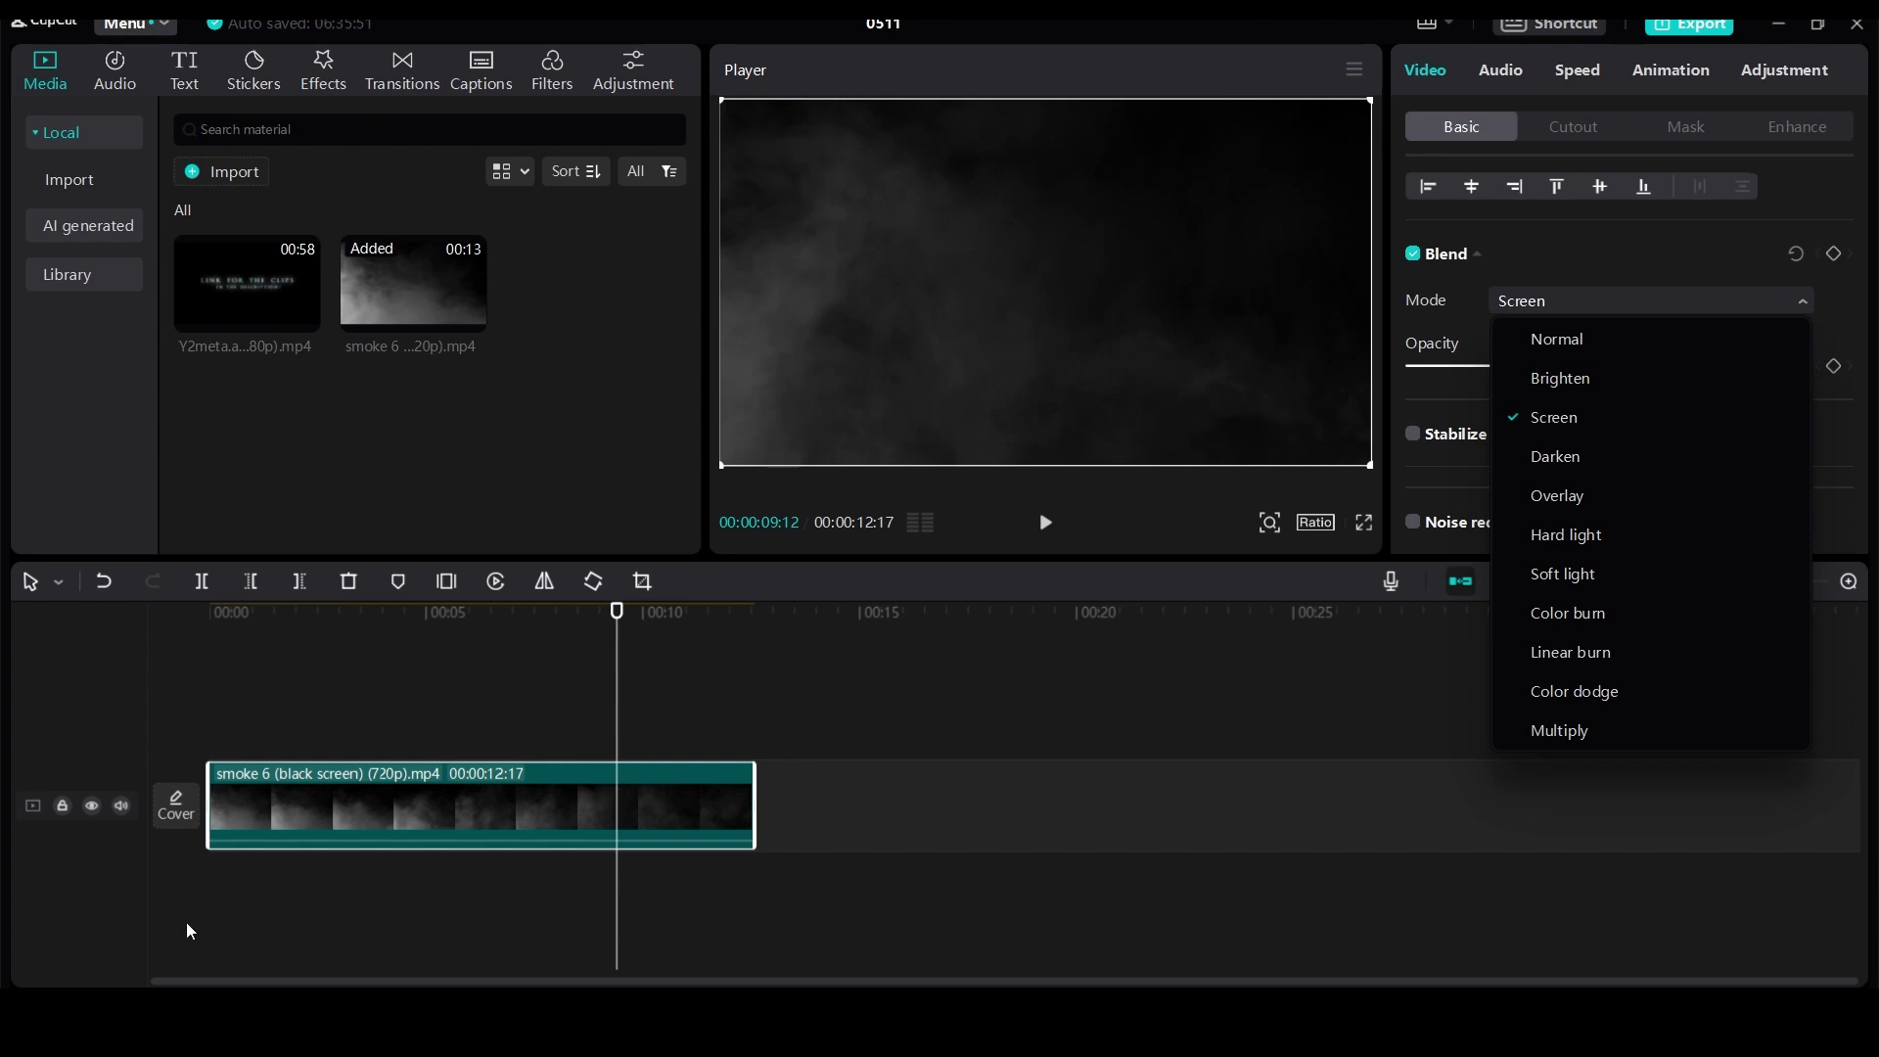
pyautogui.moveTo(585, 835)
pyautogui.click(484, 396)
pyautogui.moveTo(248, 283)
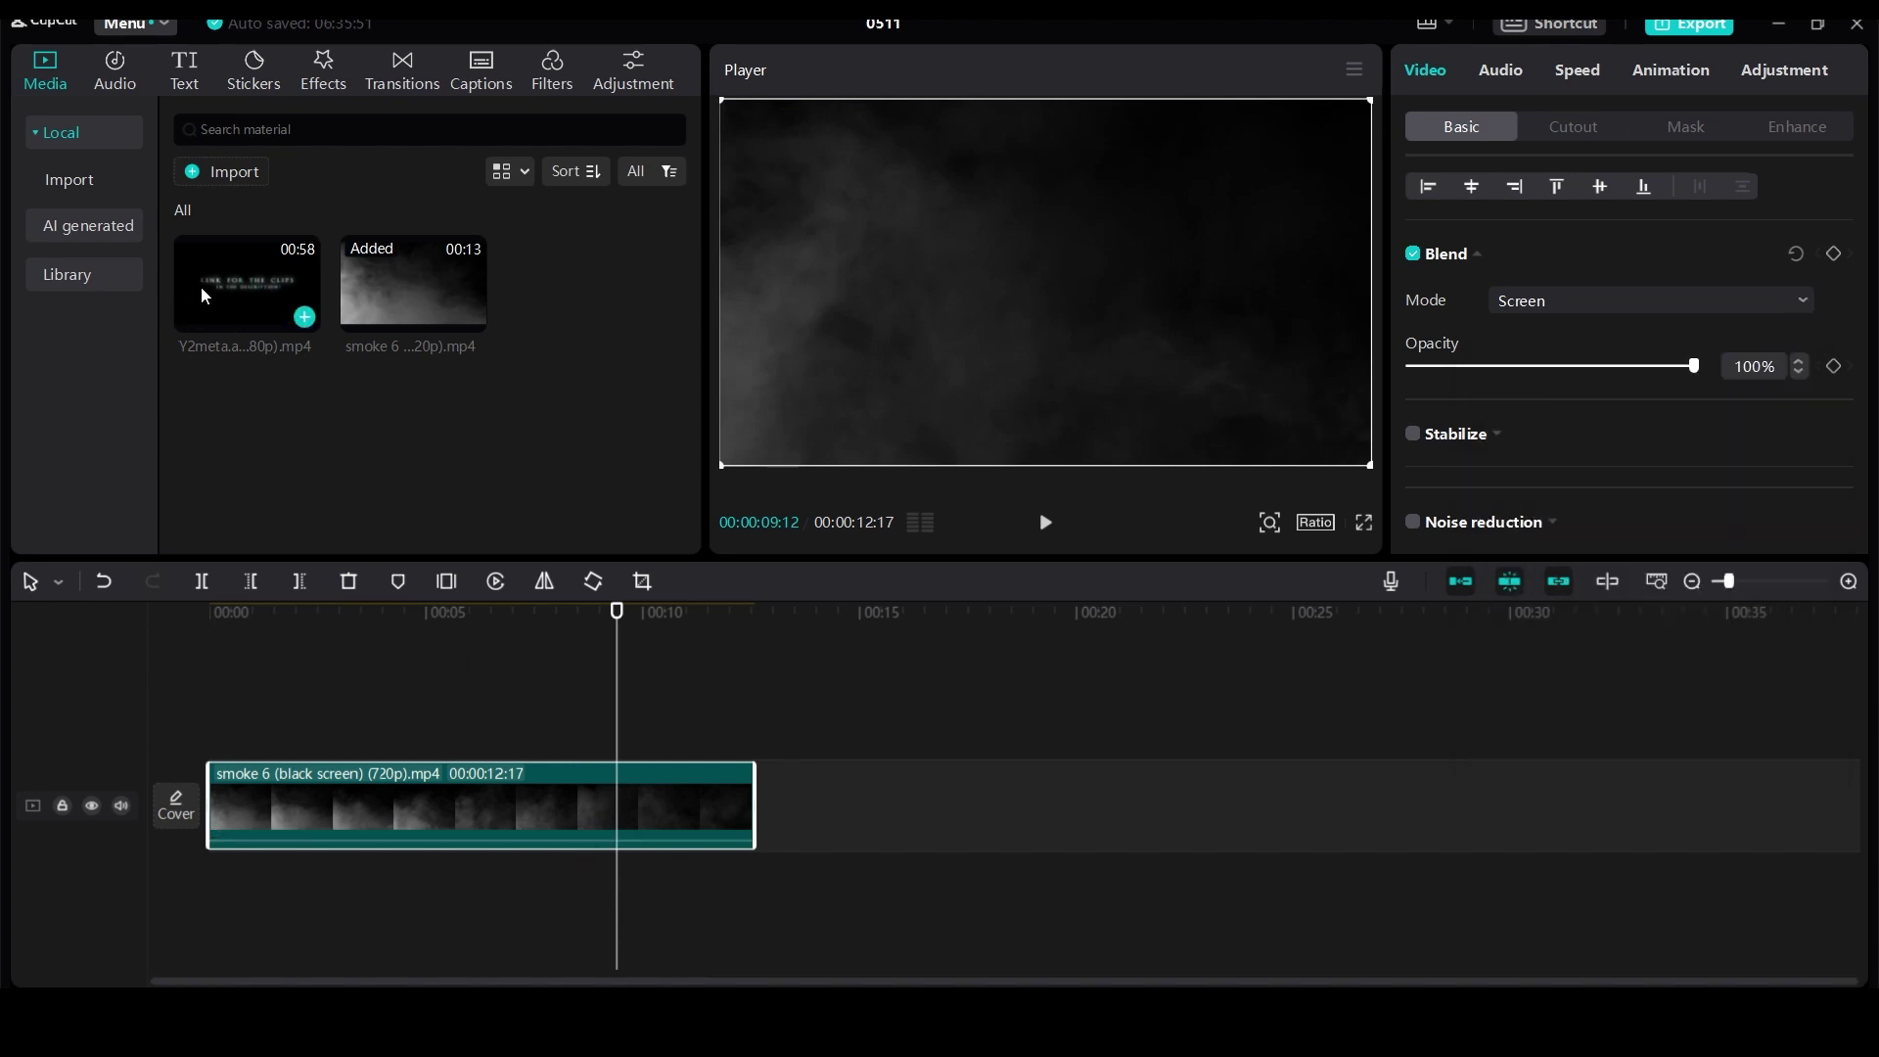
# Step: Add the Naruto clip, trim about ten seconds off its start, and set it on the main track
pyautogui.moveTo(201, 286)
pyautogui.mouseDown()
pyautogui.moveTo(195, 884)
pyautogui.moveTo(209, 735)
pyautogui.mouseUp()
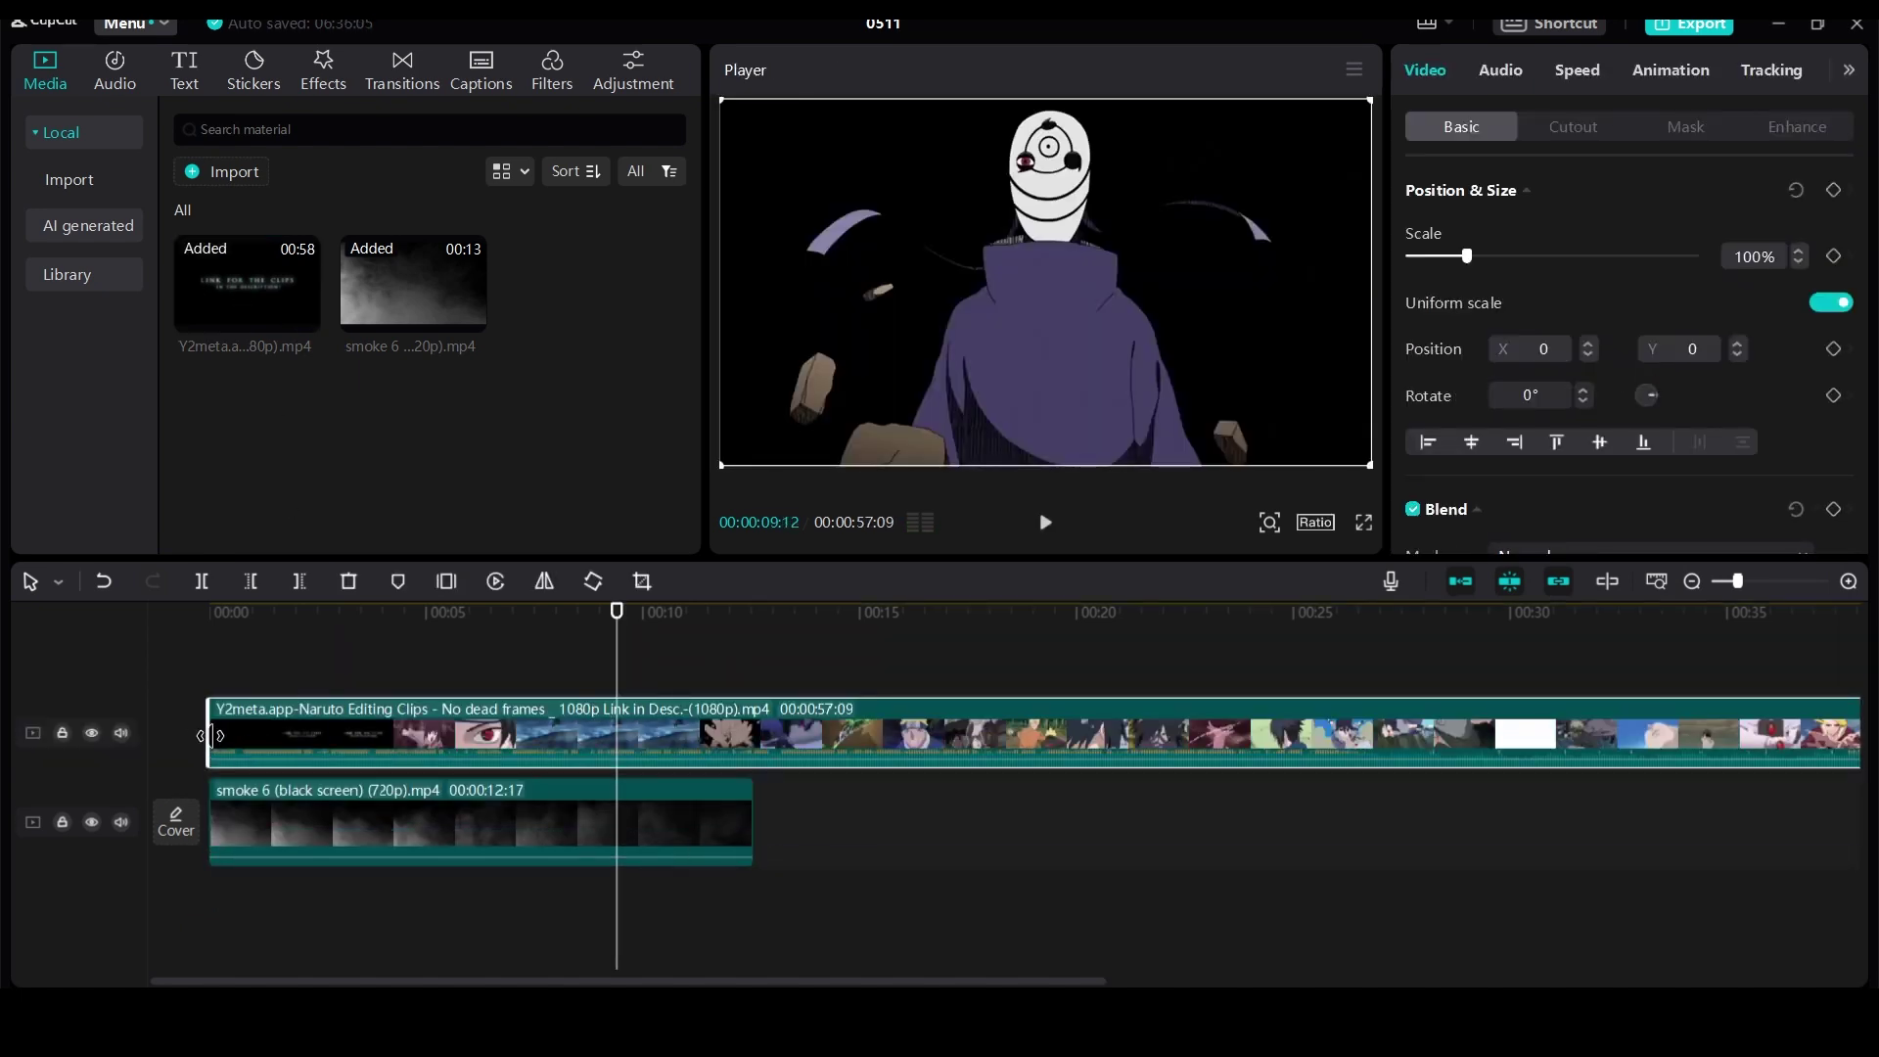
pyautogui.moveTo(202, 735); pyautogui.dragTo(642, 736)
pyautogui.moveTo(857, 742)
pyautogui.mouseDown()
pyautogui.moveTo(449, 918)
pyautogui.moveTo(424, 905)
pyautogui.mouseUp()
pyautogui.moveTo(426, 800); pyautogui.dragTo(424, 651)
pyautogui.click(226, 624)
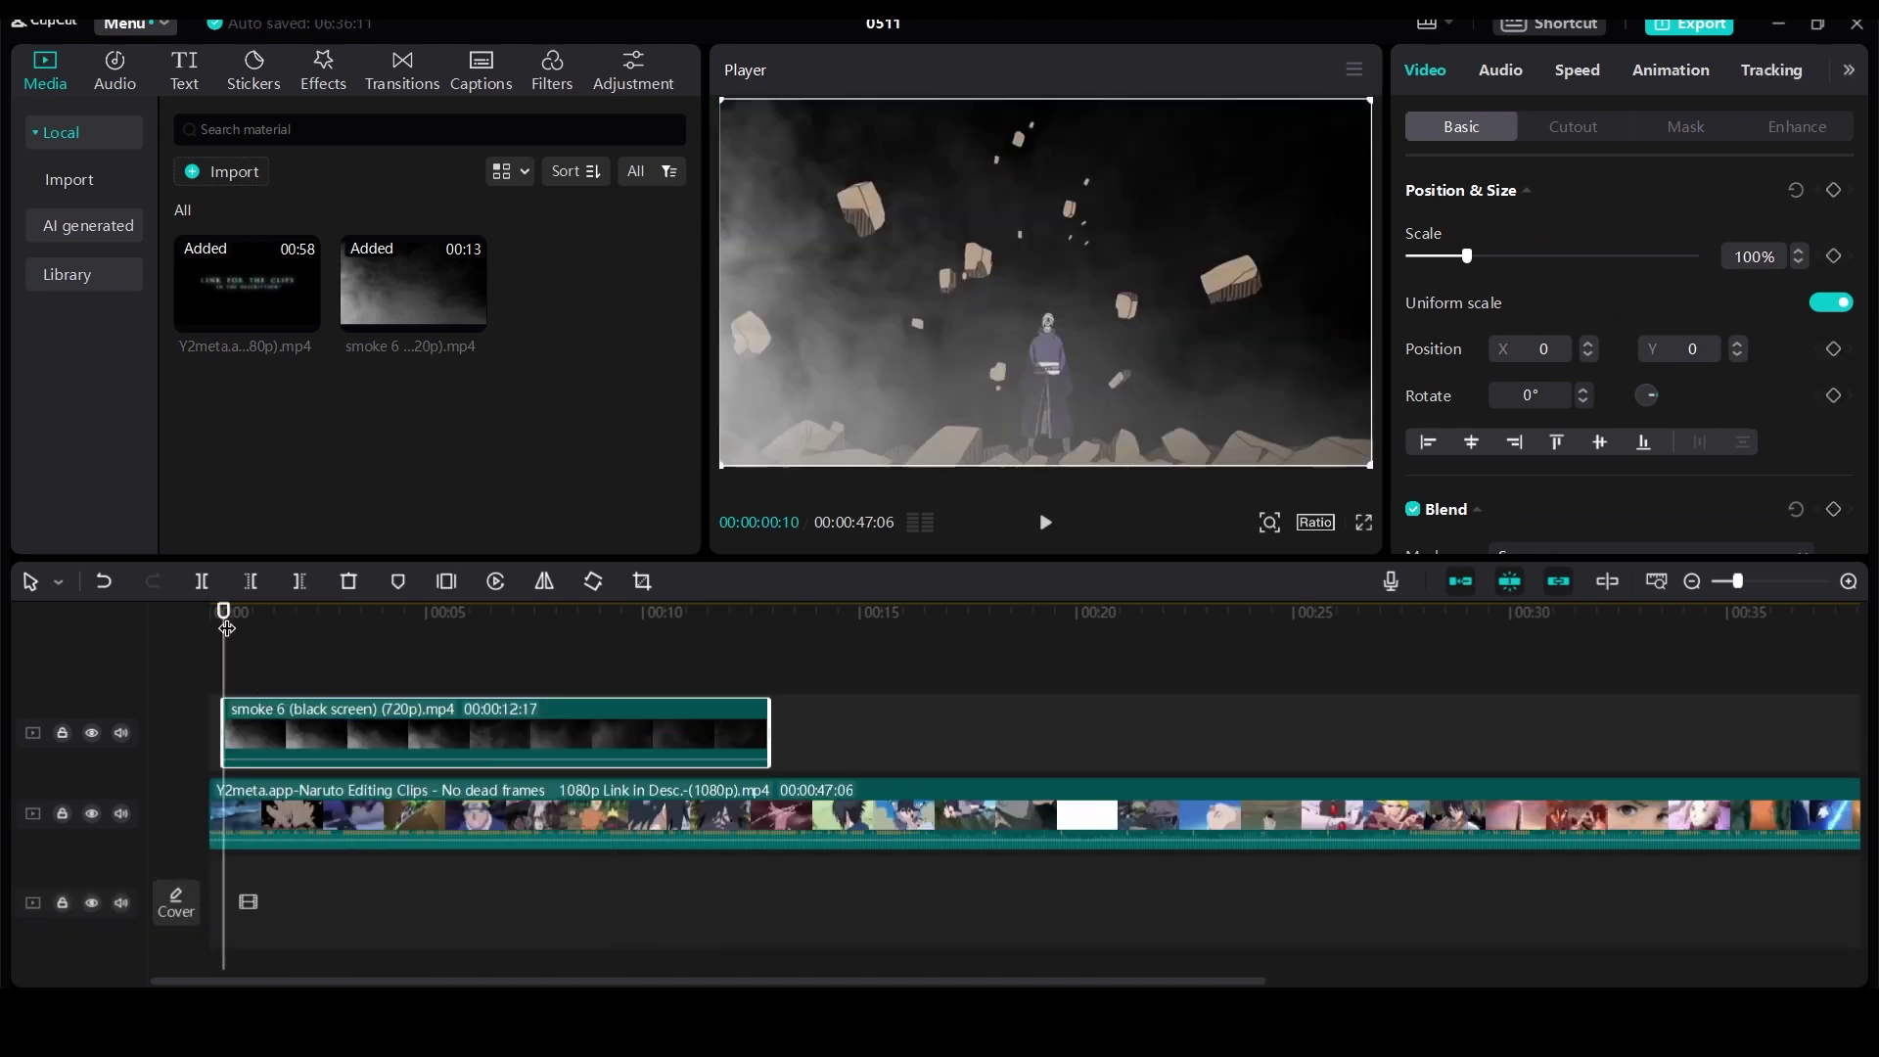
pyautogui.press('space')
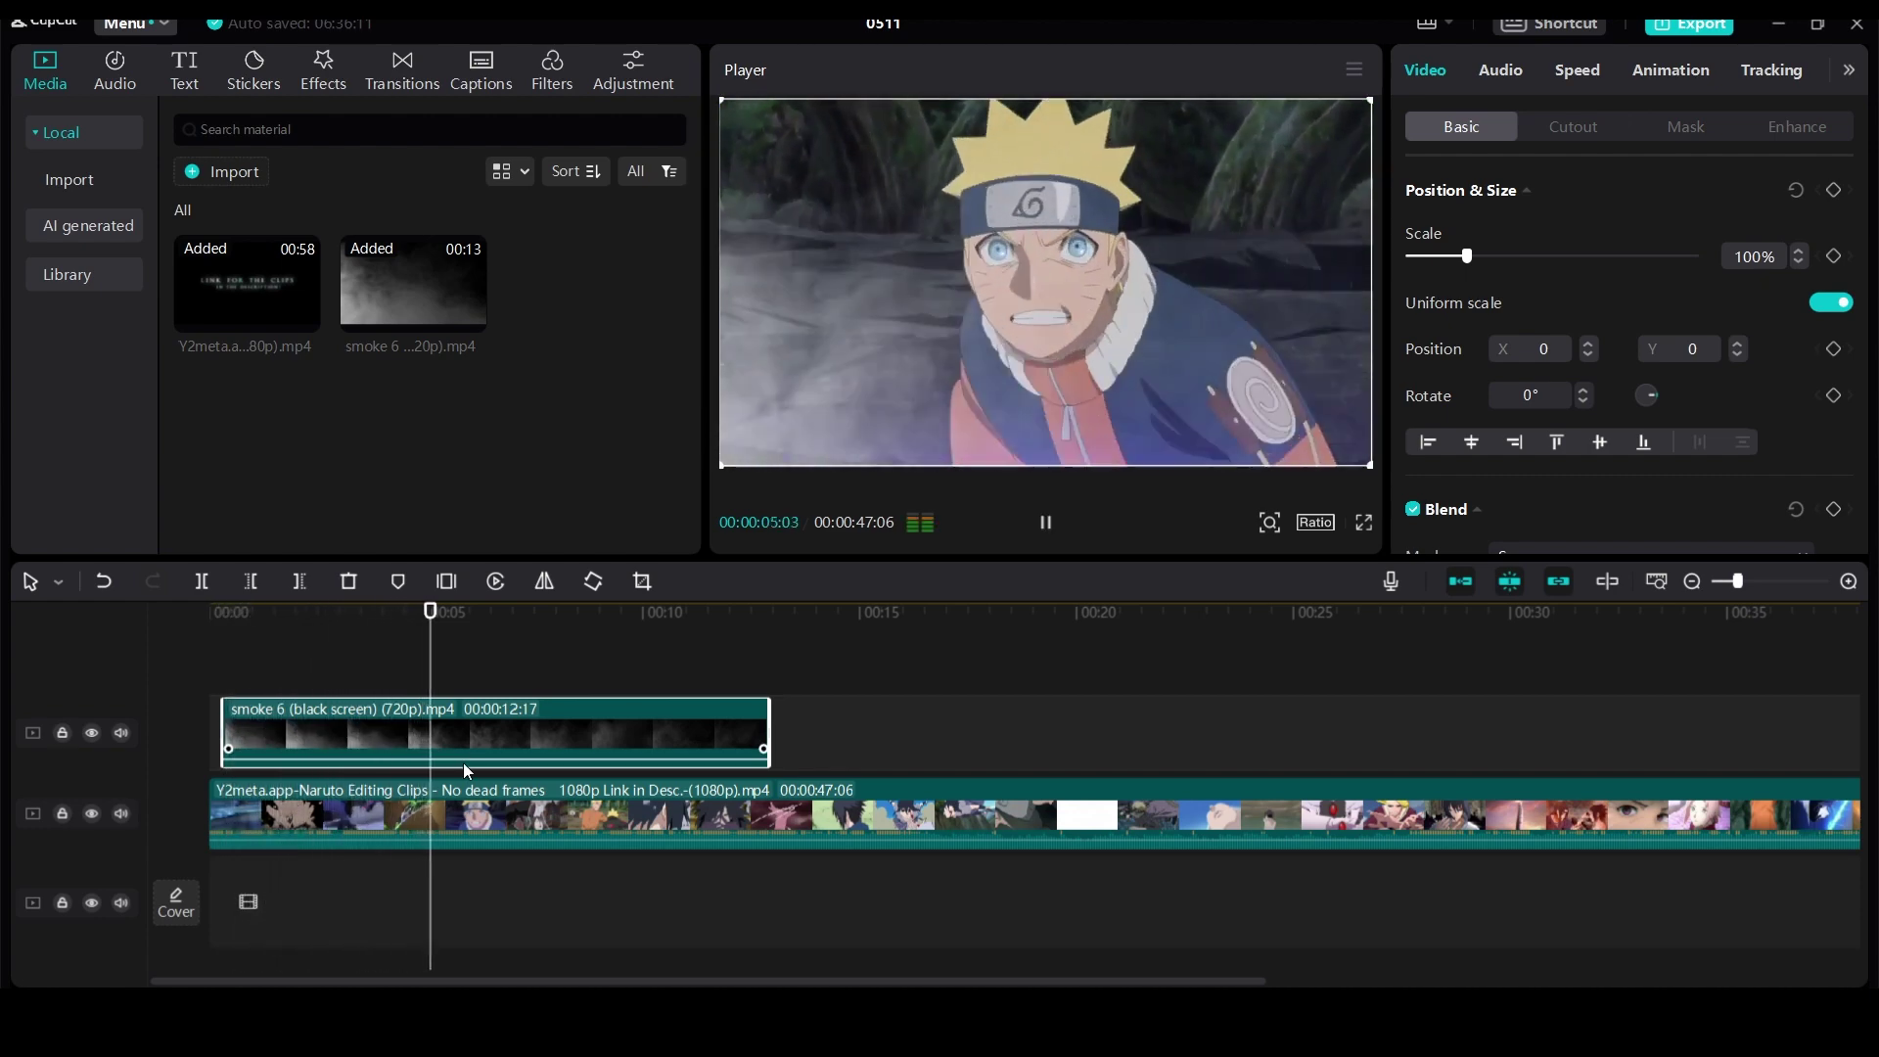
pyautogui.press('space')
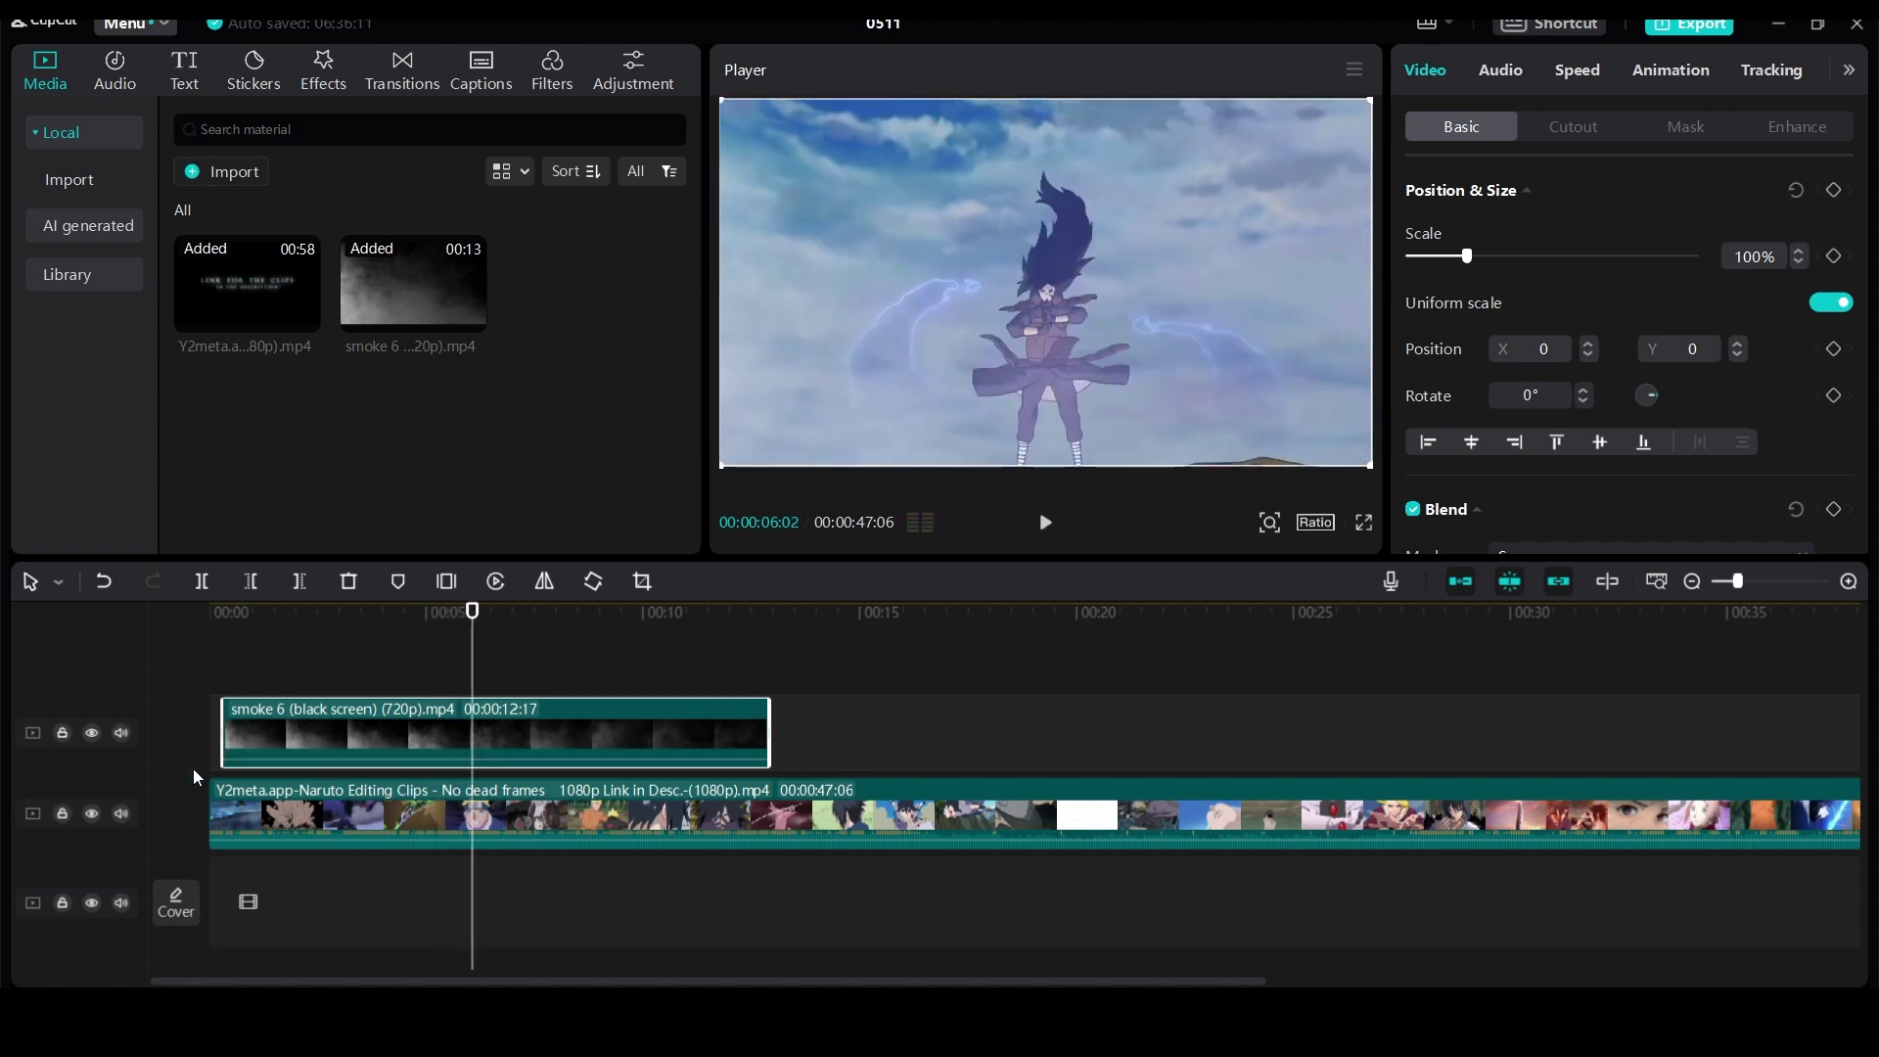